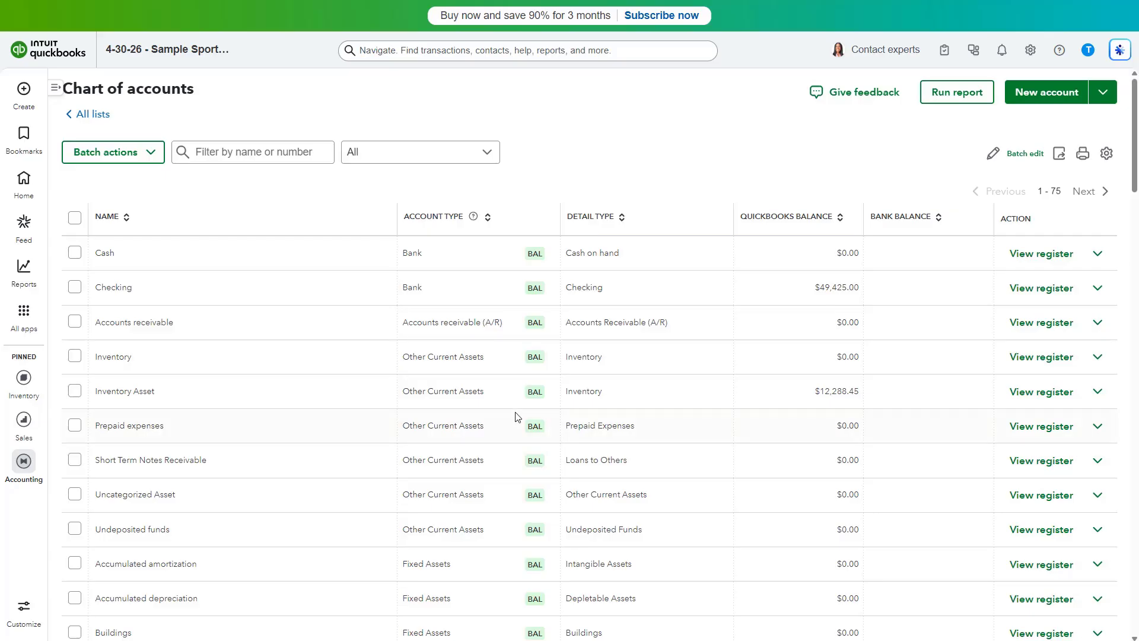
- Start a new account in the chart of accounts and name it Prepaid rent
{"action": "left_click", "coordinate": [1031, 53]}
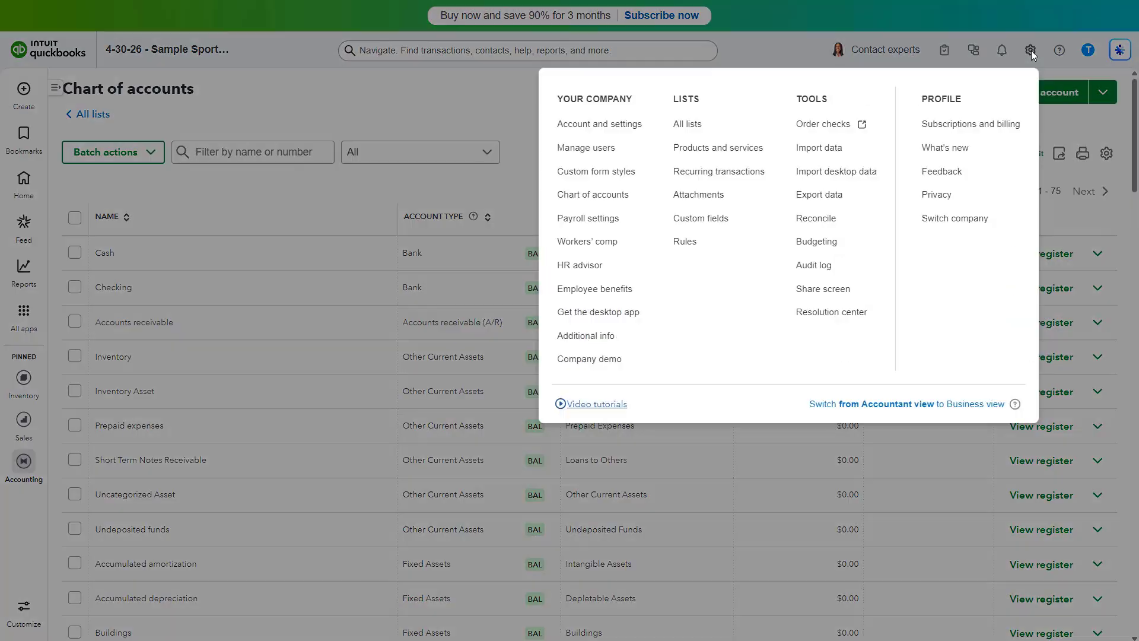
{"action": "left_click", "coordinate": [622, 195]}
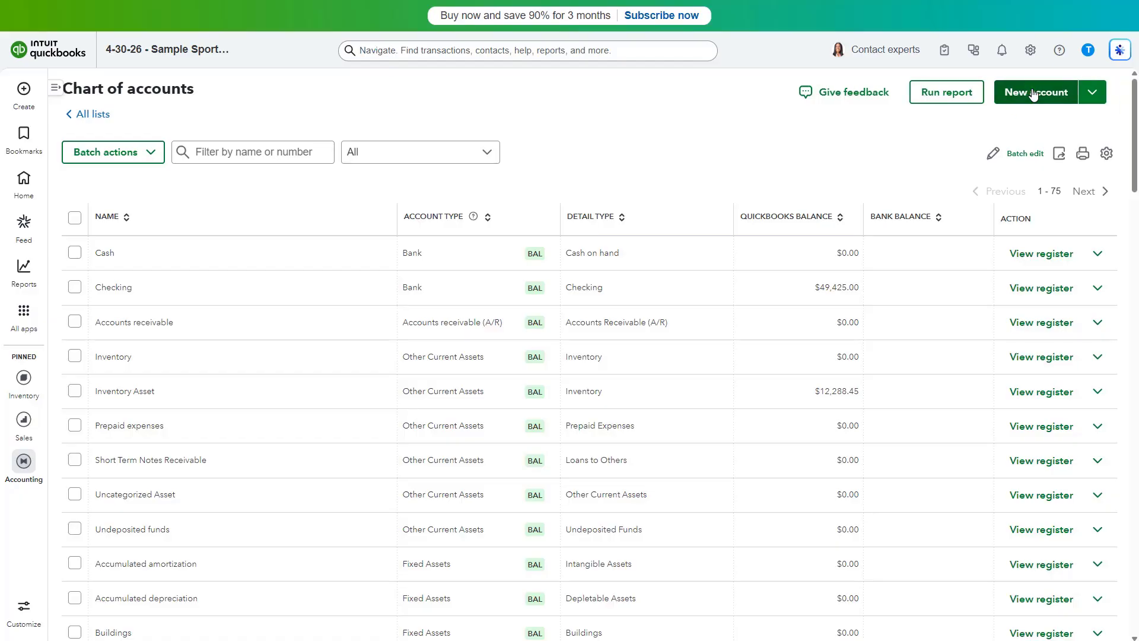
{"action": "left_click", "coordinate": [1033, 93]}
{"action": "left_click", "coordinate": [903, 81]}
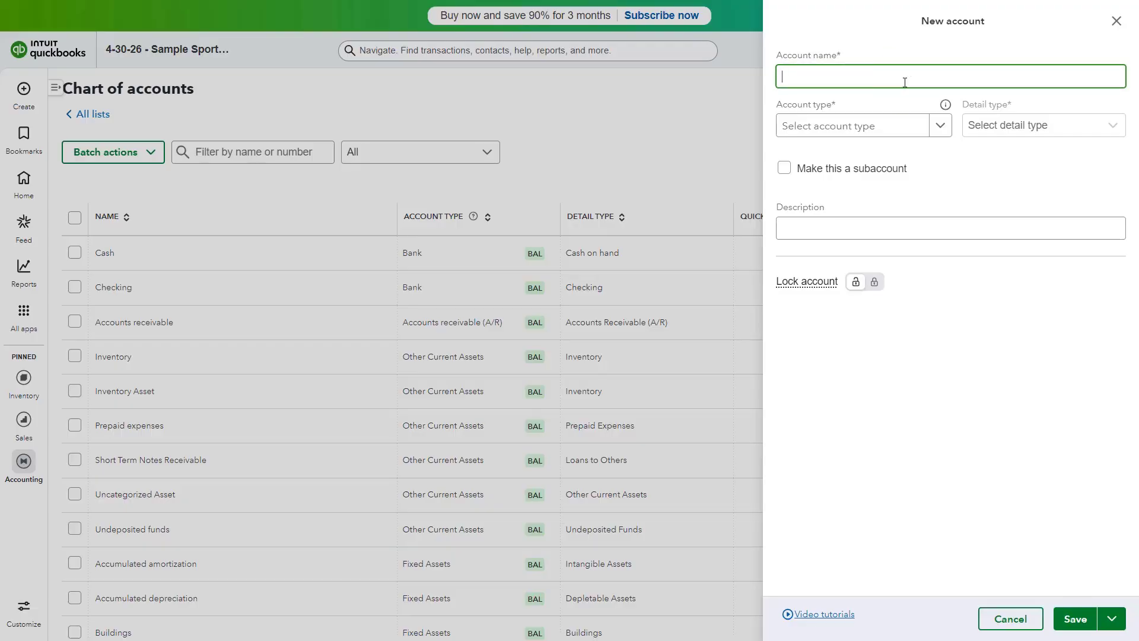
{"action": "type", "text": "Prepaid rent"}
- Set the new account's type to Other Current Assets and its detail type to Prepaid Expenses
{"action": "left_click", "coordinate": [940, 125]}
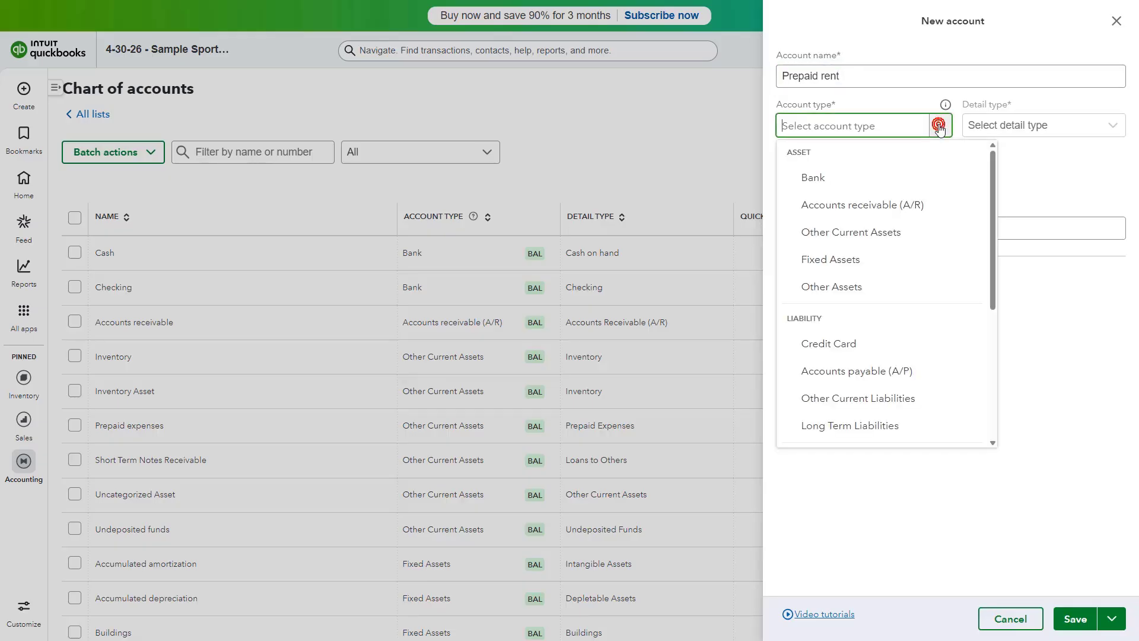
{"action": "left_click", "coordinate": [899, 231]}
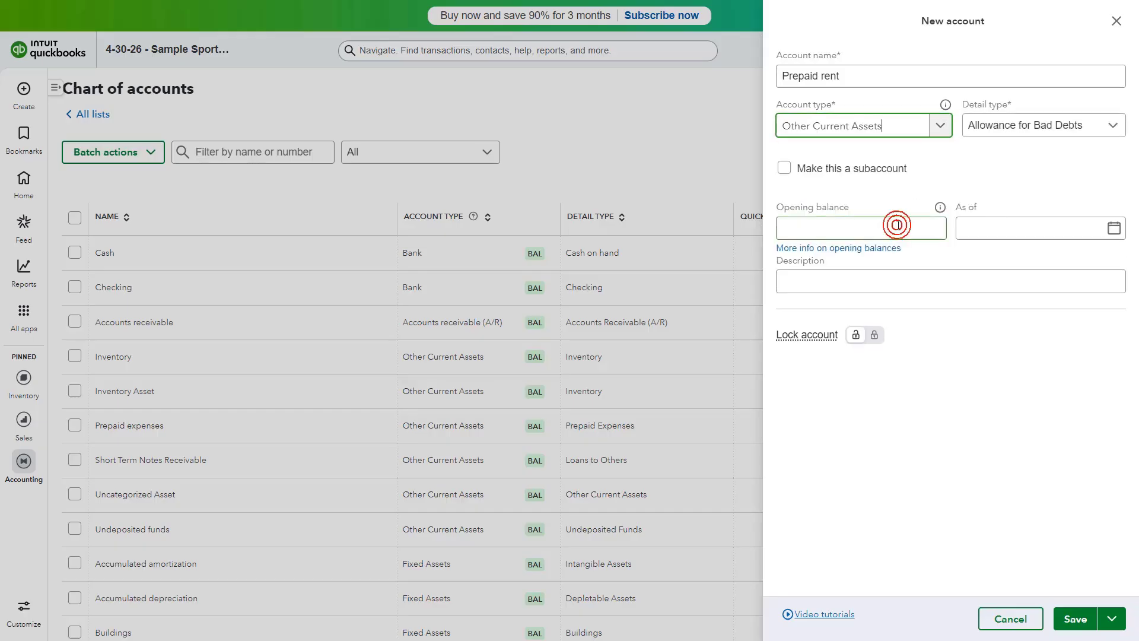
{"action": "left_click", "coordinate": [1107, 131]}
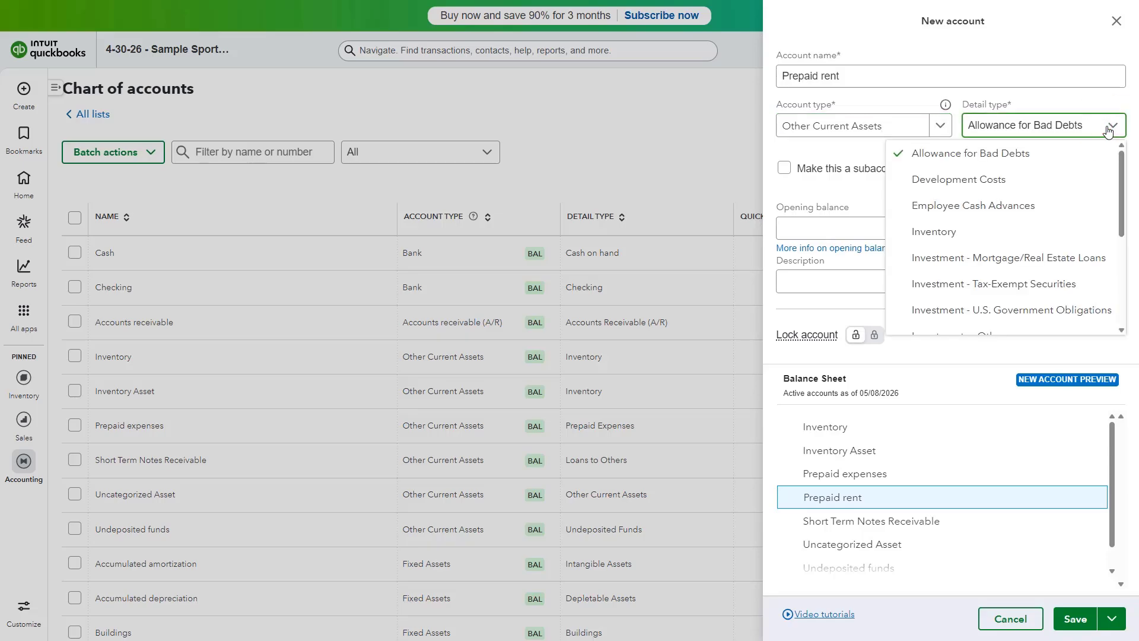
{"action": "scroll", "coordinate": [1074, 172], "scroll_direction": "down", "scroll_amount": 3}
{"action": "scroll", "coordinate": [1042, 228], "scroll_direction": "down", "scroll_amount": 2}
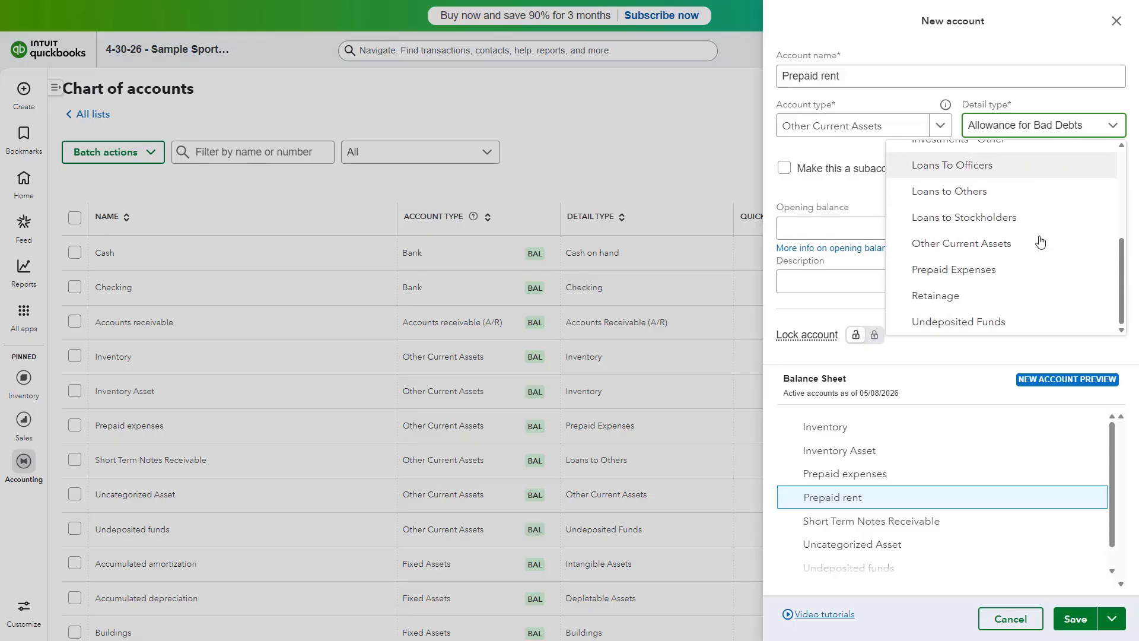
{"action": "left_click", "coordinate": [1019, 270]}
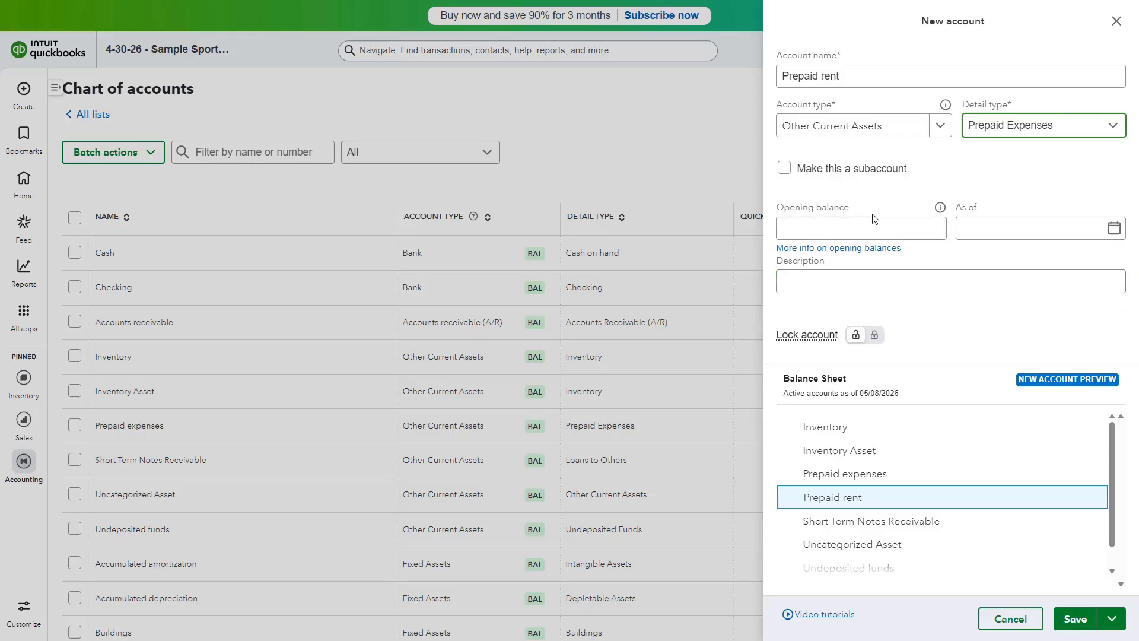
- Make the account a subaccount of Prepaid expenses and save it without locking the parent account
{"action": "left_click", "coordinate": [825, 171]}
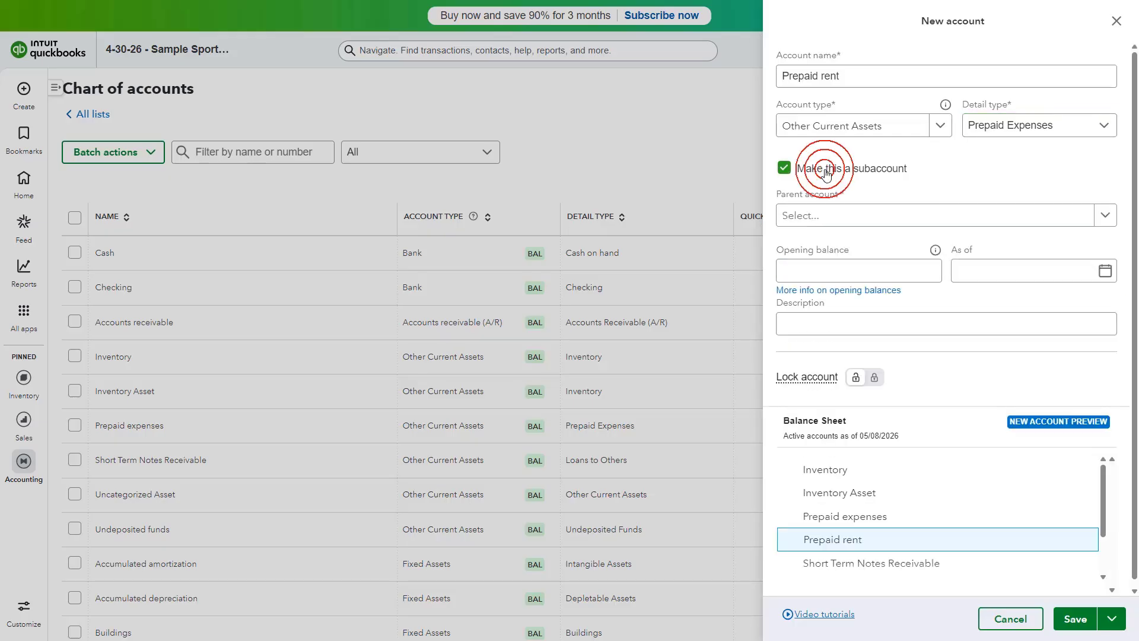
{"action": "left_click", "coordinate": [1104, 222]}
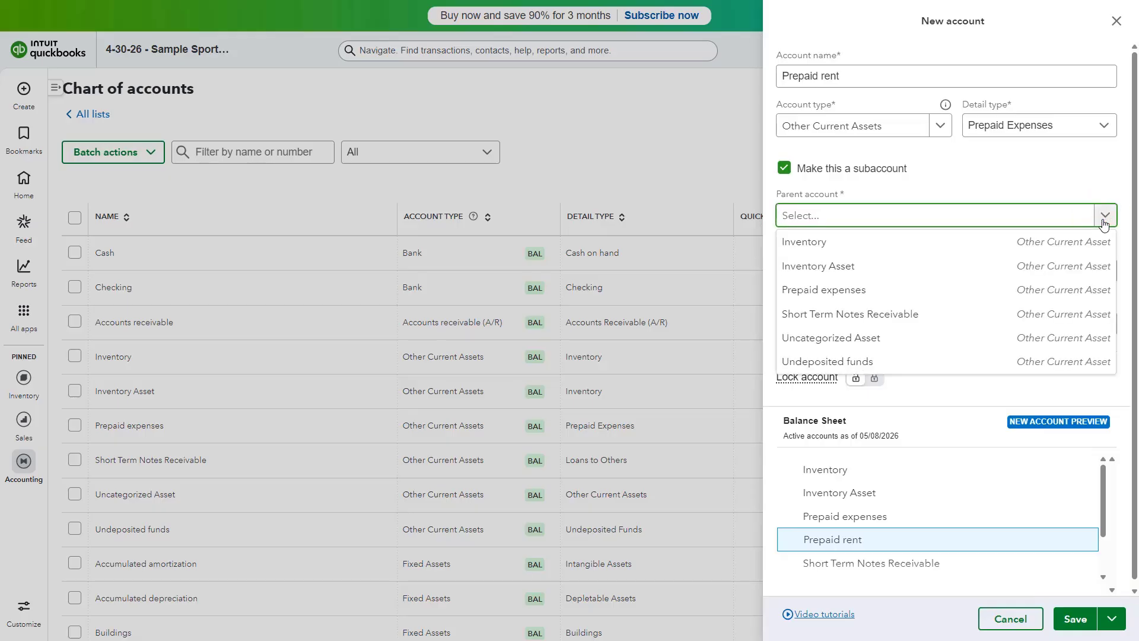
{"action": "left_click", "coordinate": [942, 289]}
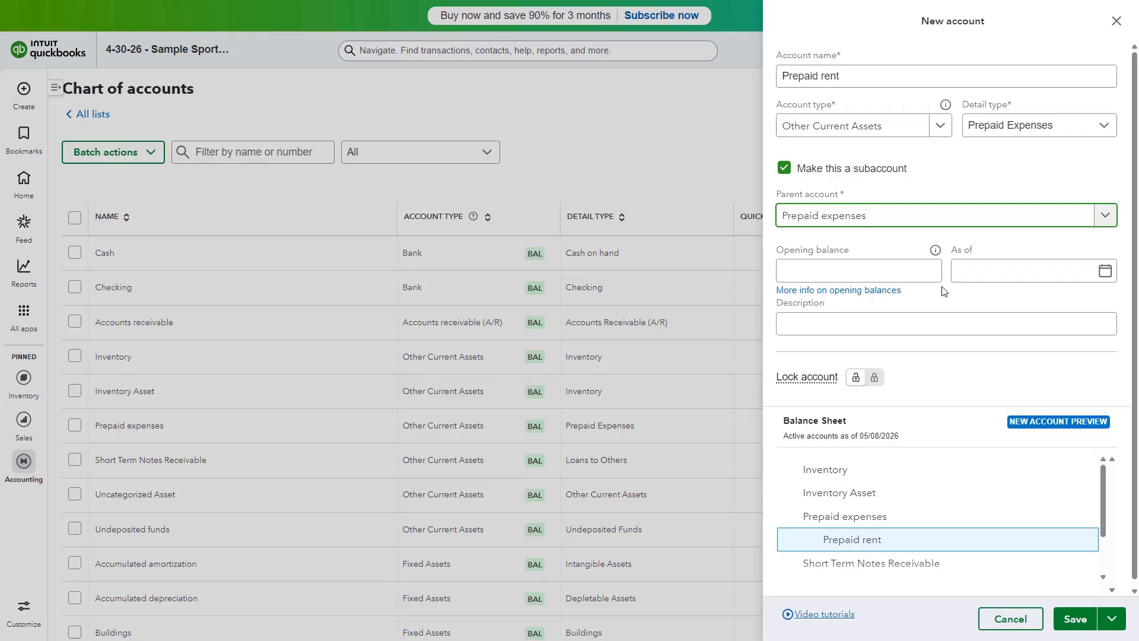
{"action": "left_click", "coordinate": [1078, 619]}
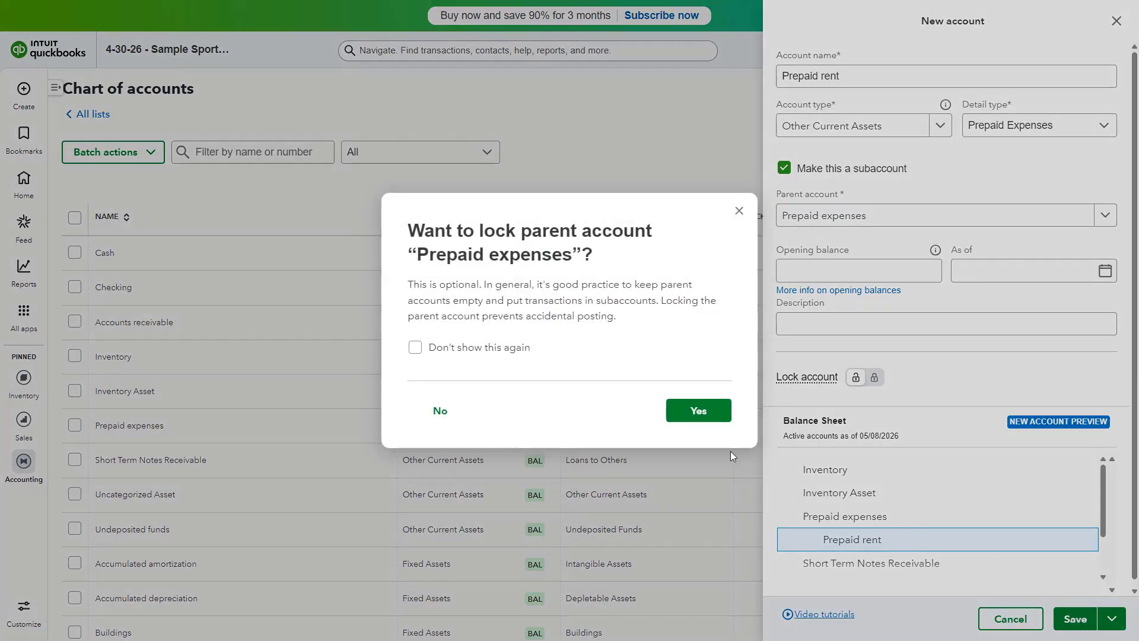
{"action": "left_click", "coordinate": [453, 409]}
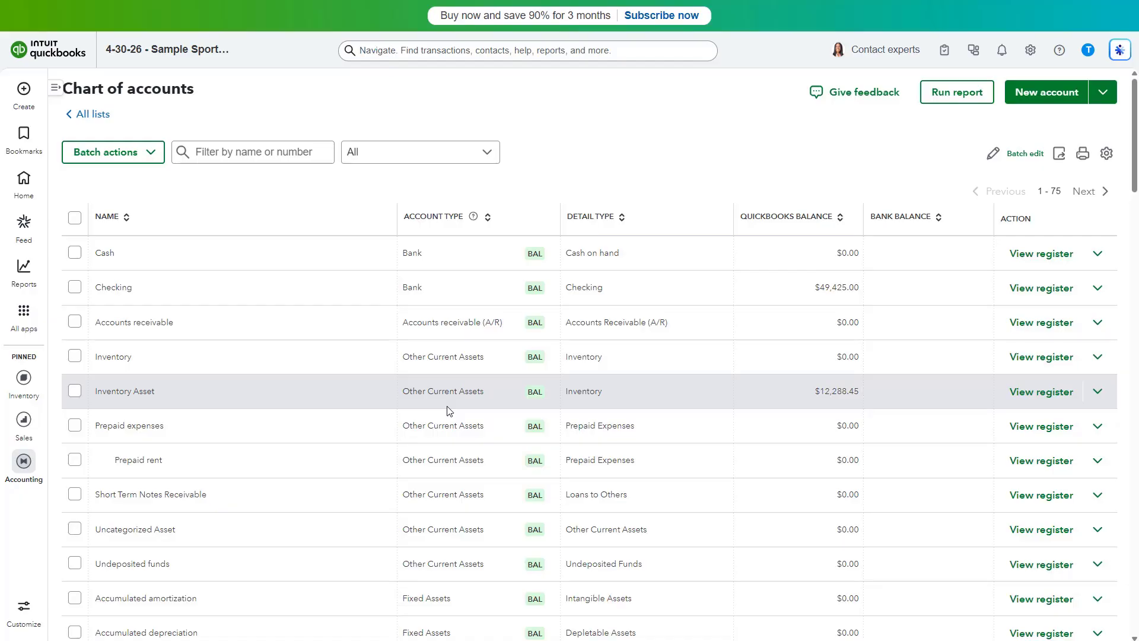
- Create a check to the vendor Michigan Realty Co. from the Checking account with payment date 05/01/2026
{"action": "left_click", "coordinate": [29, 95]}
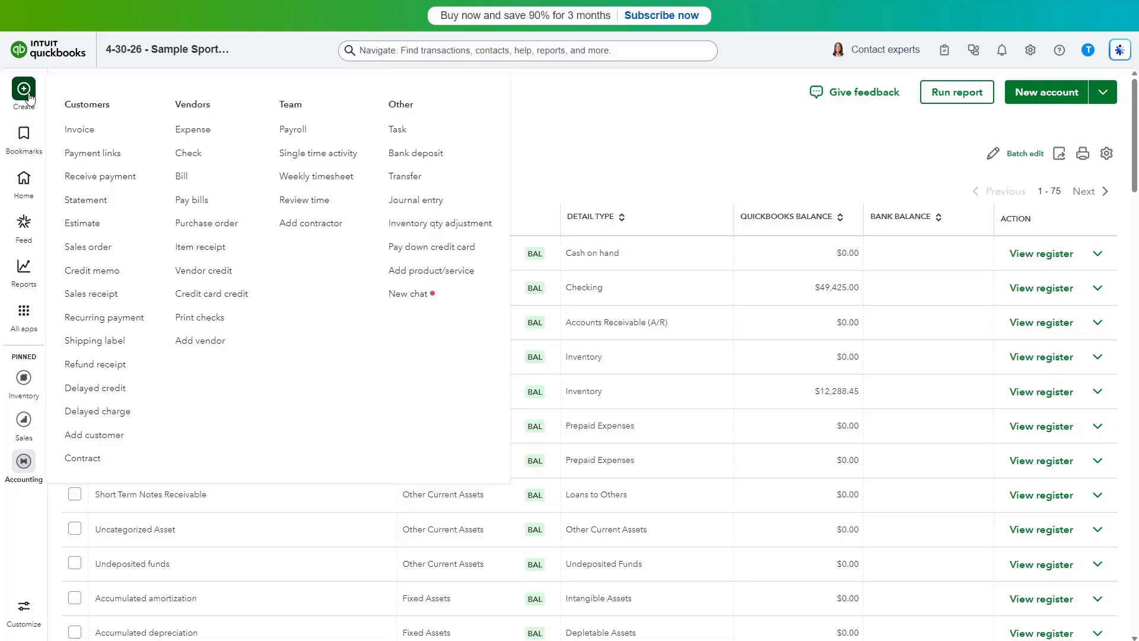
{"action": "left_click", "coordinate": [189, 154]}
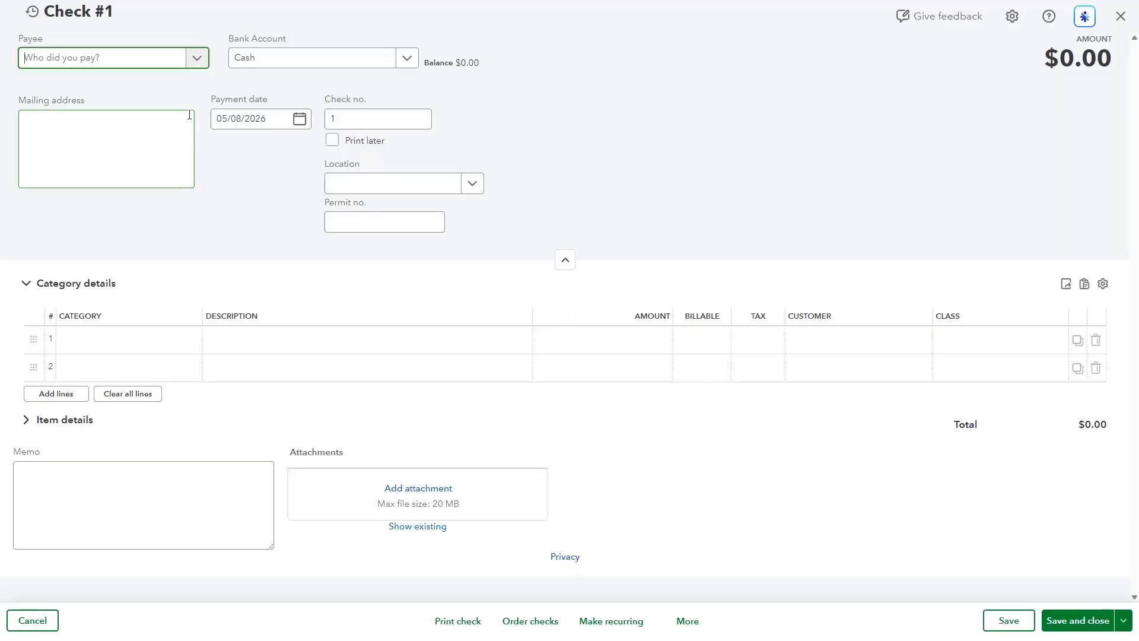
{"action": "left_click", "coordinate": [197, 59]}
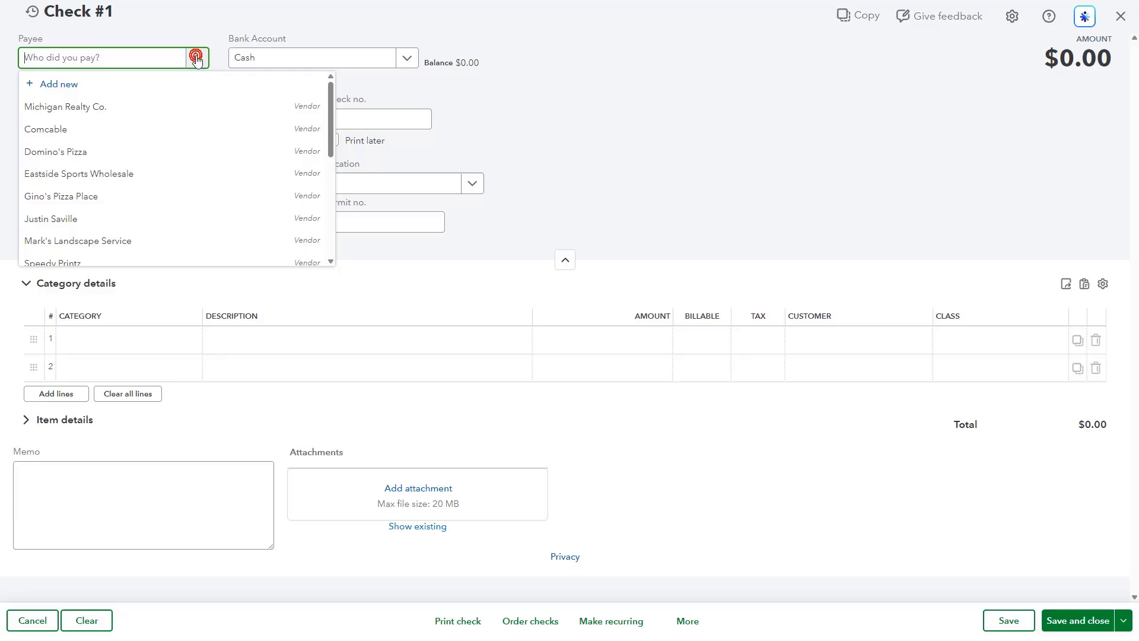
{"action": "left_click", "coordinate": [175, 108]}
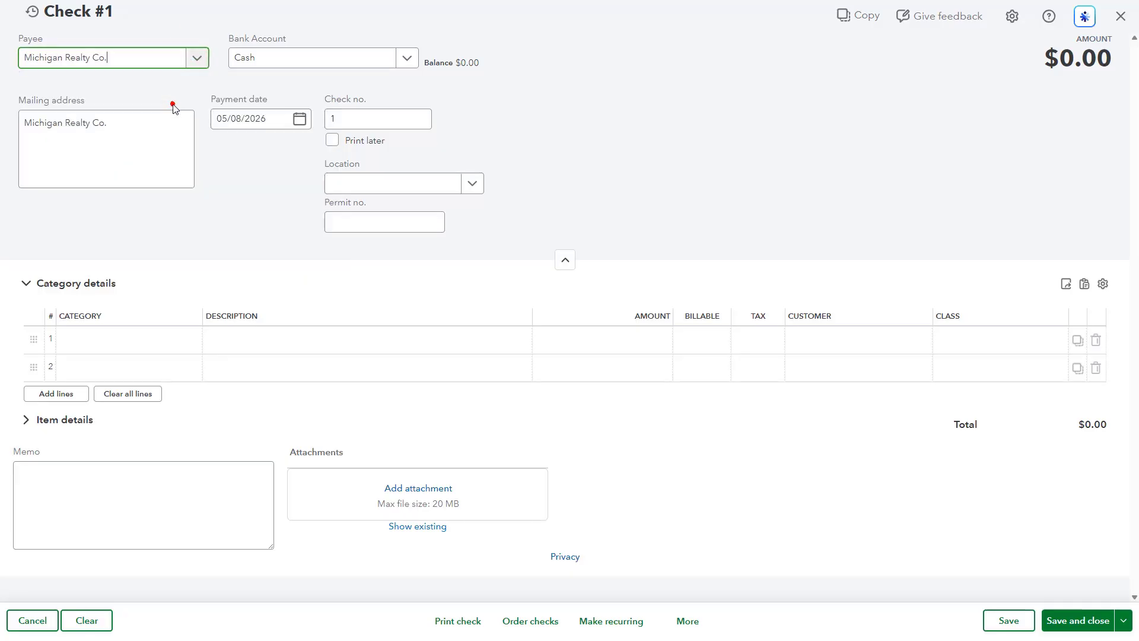
{"action": "left_click", "coordinate": [406, 57]}
{"action": "left_click", "coordinate": [325, 129]}
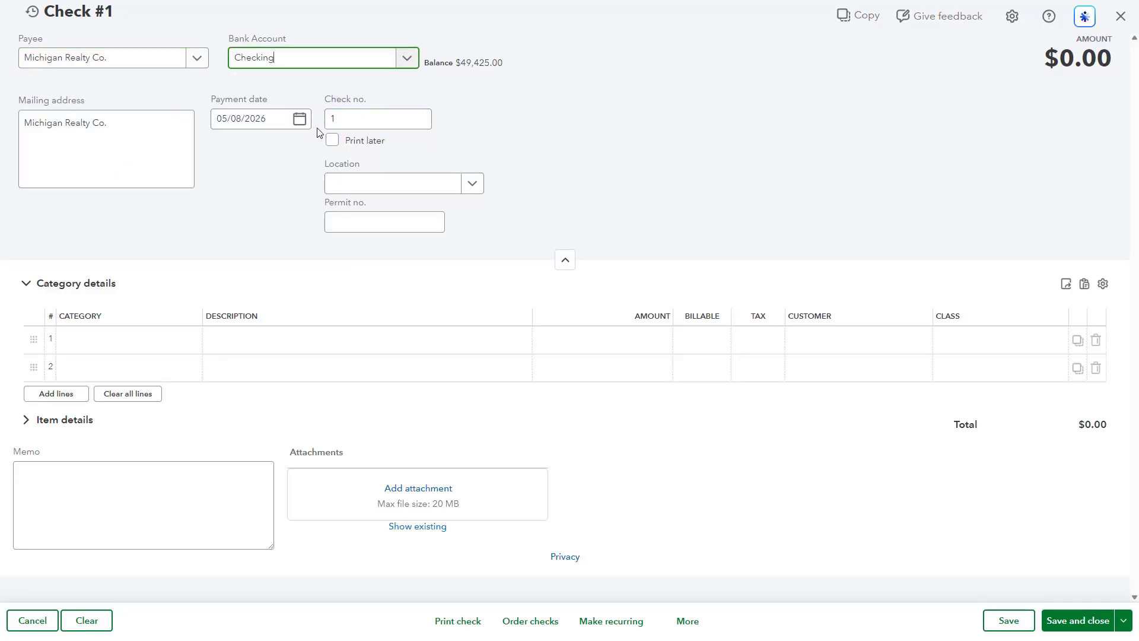
{"action": "left_click", "coordinate": [298, 120]}
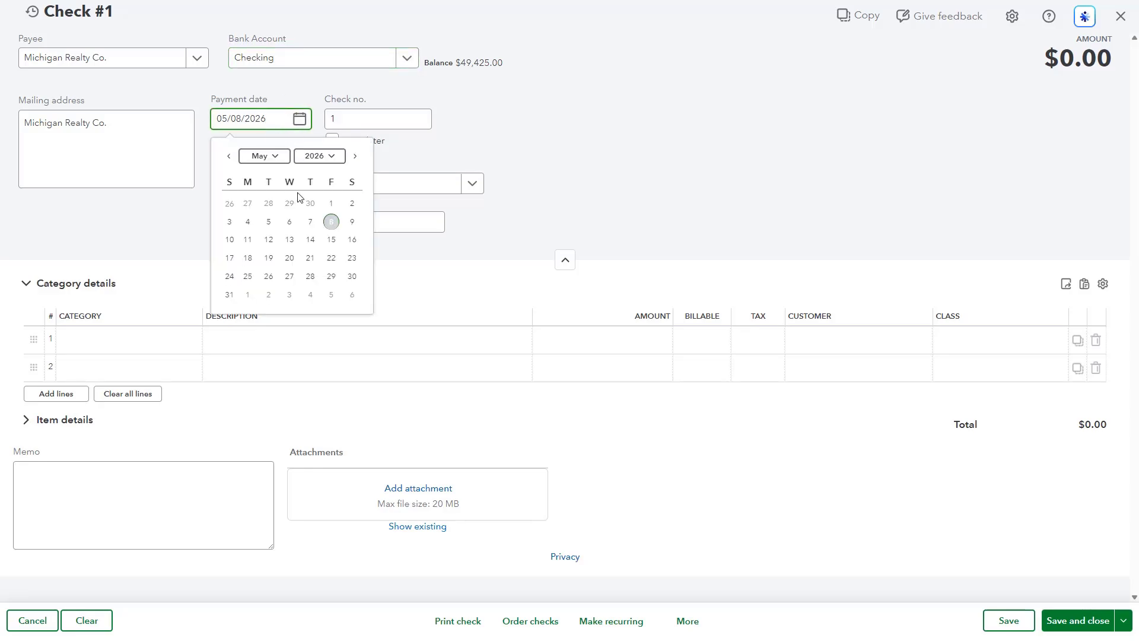
{"action": "left_click", "coordinate": [331, 203]}
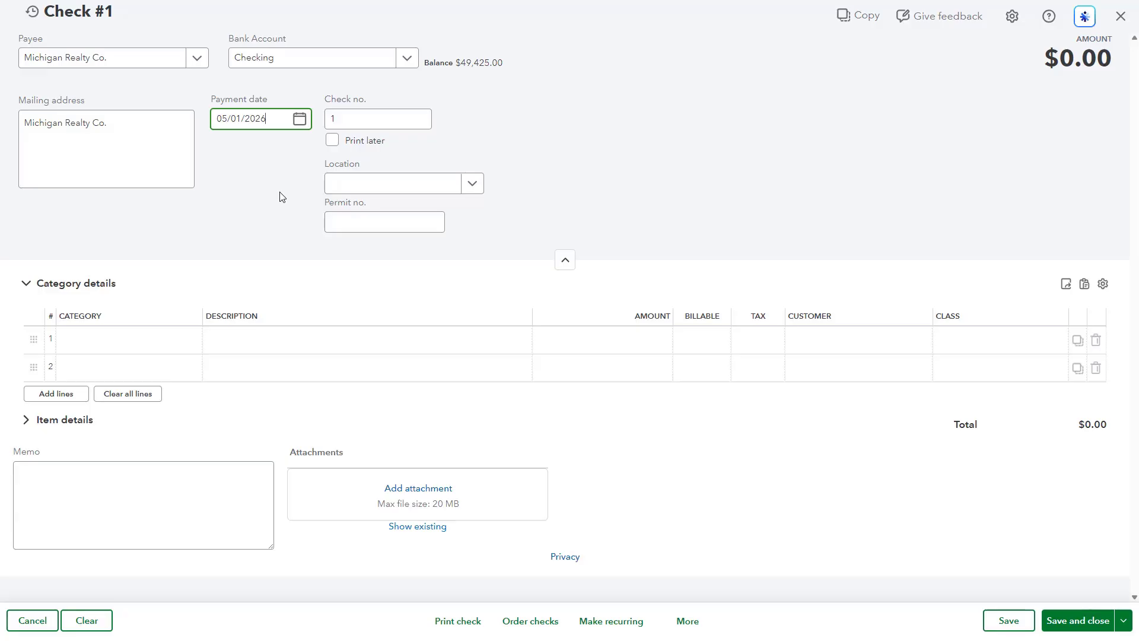
- Fill the first category line with Prepaid rent, description "Prepaid rent amount" and an amount of 5000
{"action": "left_click", "coordinate": [120, 342]}
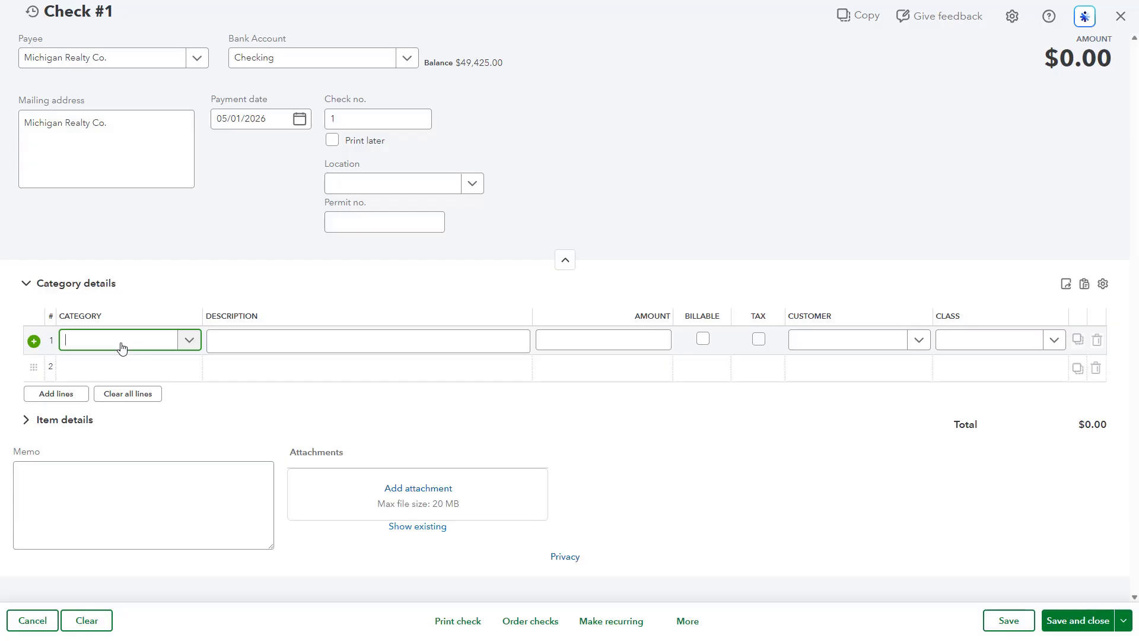
{"action": "type", "text": "Prepa"}
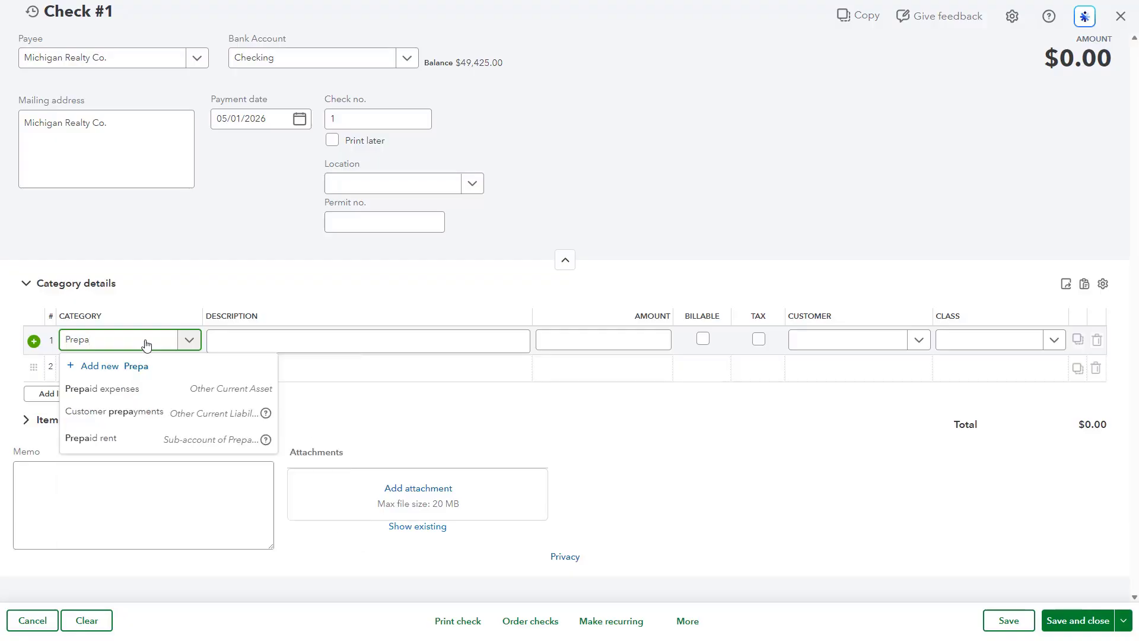
{"action": "left_click", "coordinate": [101, 437]}
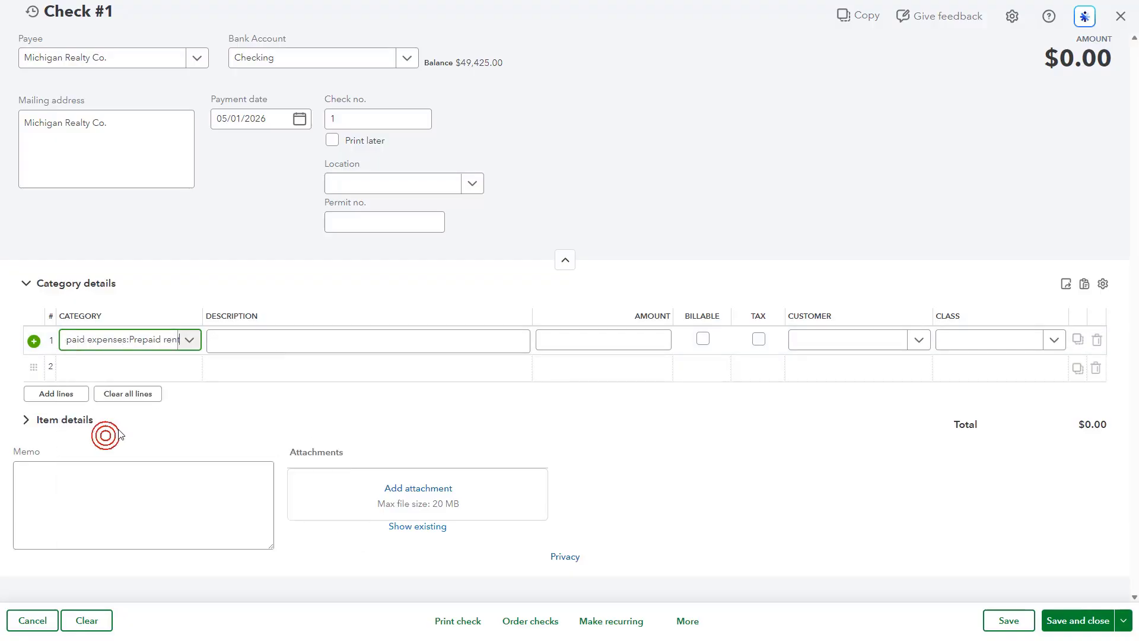
{"action": "left_click", "coordinate": [243, 345]}
{"action": "type", "text": "P"}
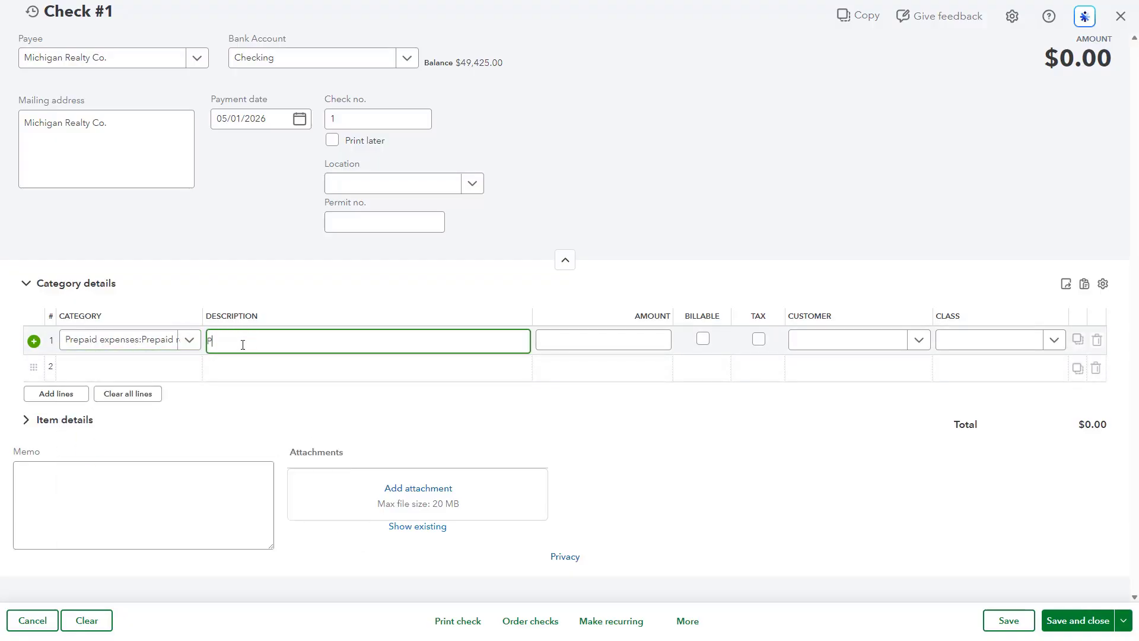
{"action": "type", "text": "repaid rent amount"}
{"action": "key", "text": "Tab"}
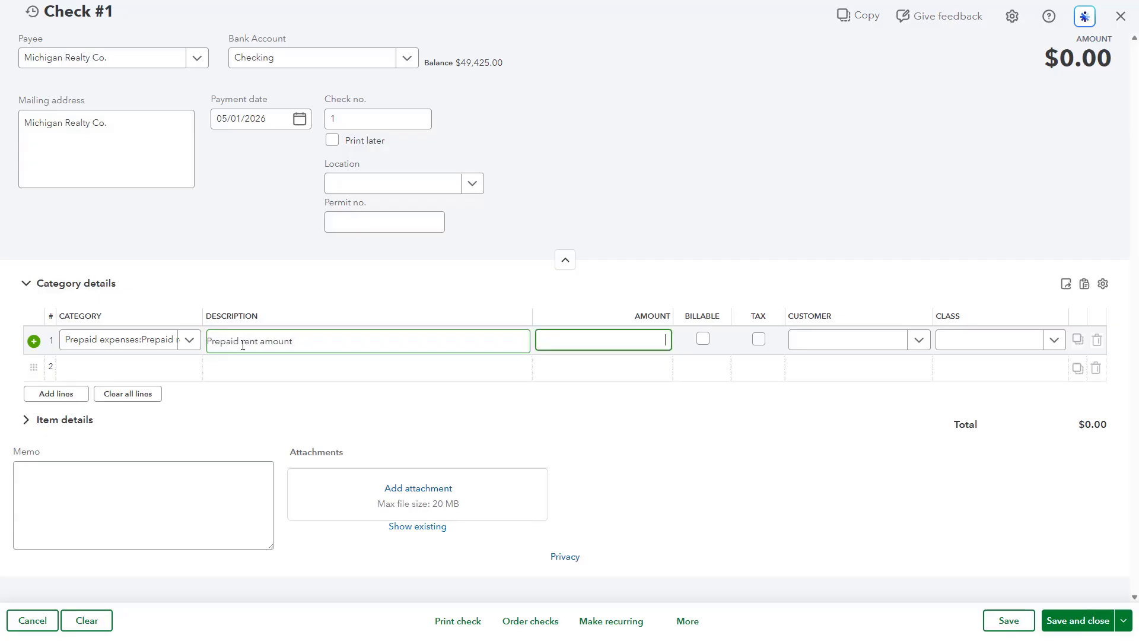
{"action": "type", "text": "5000"}
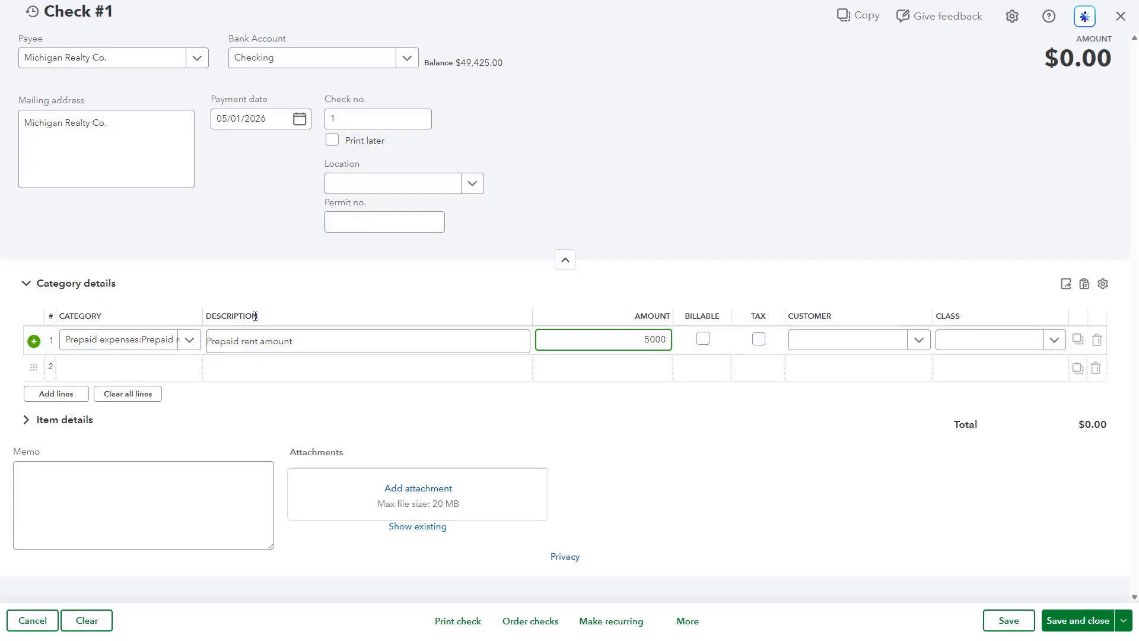
- Add a second line for Building & land rent, description "First month rent", amount 1000, and save and close the check
{"action": "left_click", "coordinate": [146, 375]}
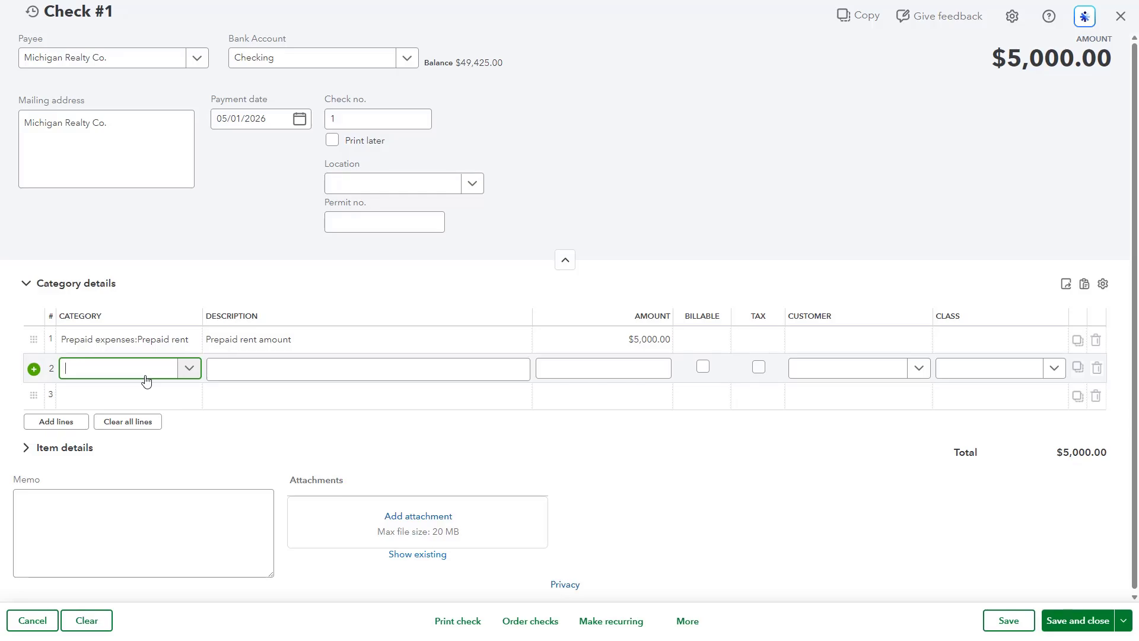
{"action": "left_click", "coordinate": [146, 380]}
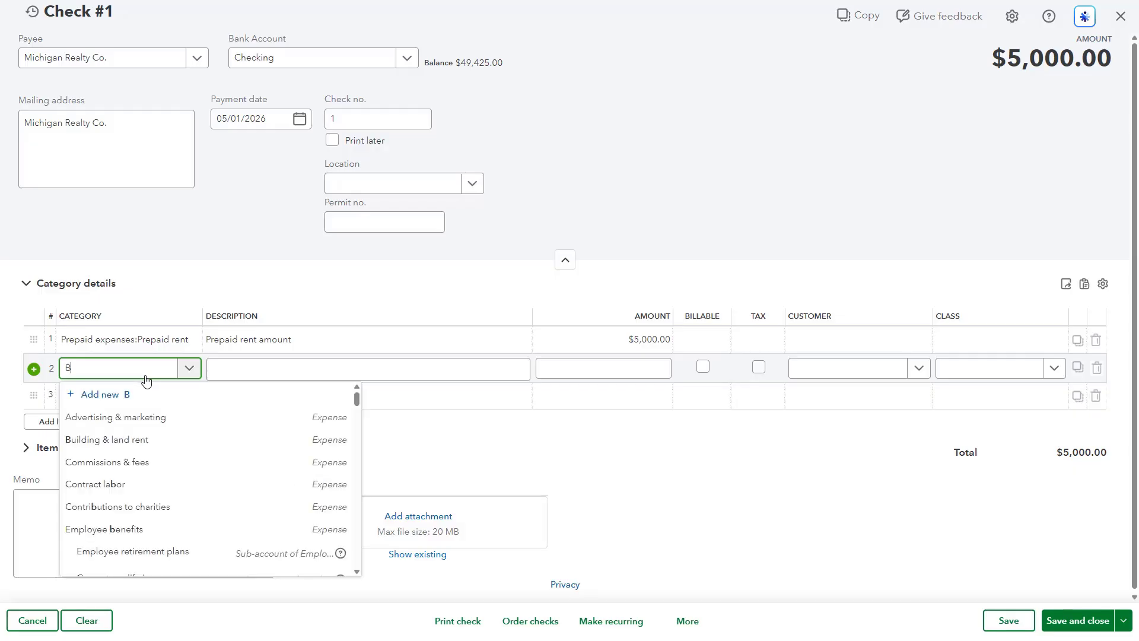
{"action": "type", "text": "Buil"}
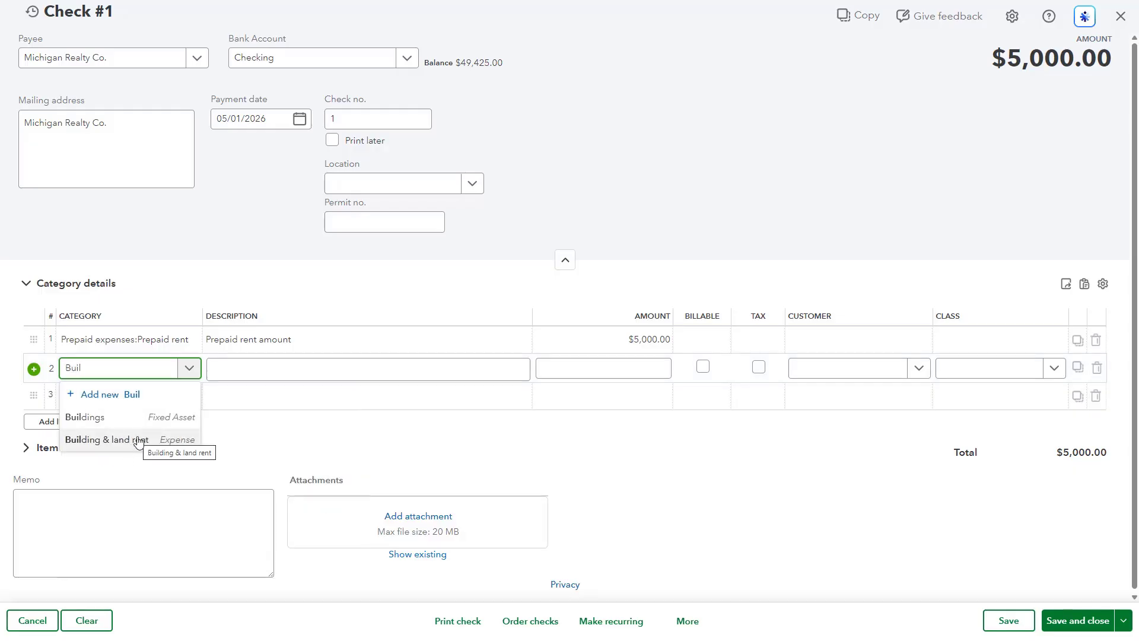
{"action": "left_click", "coordinate": [107, 439]}
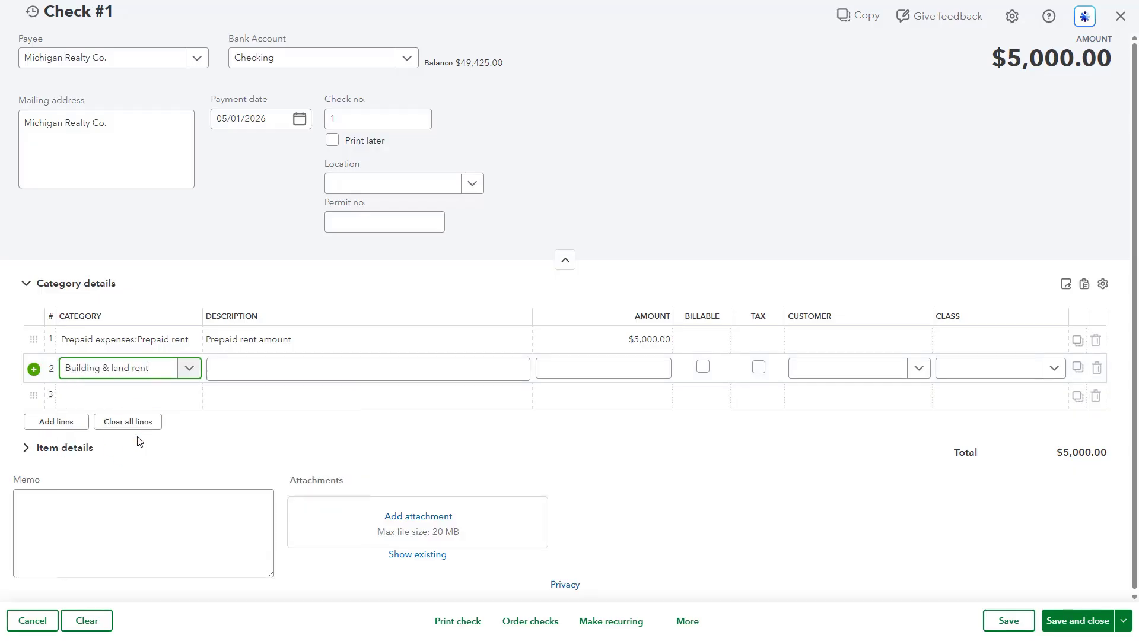
{"action": "key", "text": "Tab"}
{"action": "type", "text": "First month rent"}
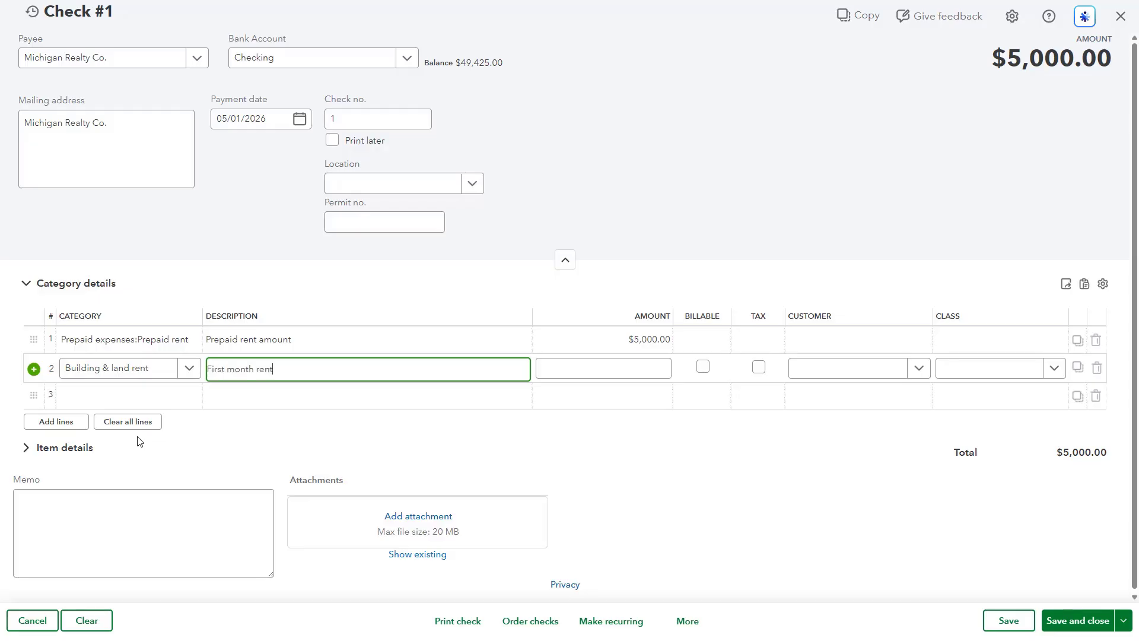
{"action": "key", "text": "Tab"}
{"action": "type", "text": "1000"}
{"action": "key", "text": "Tab"}
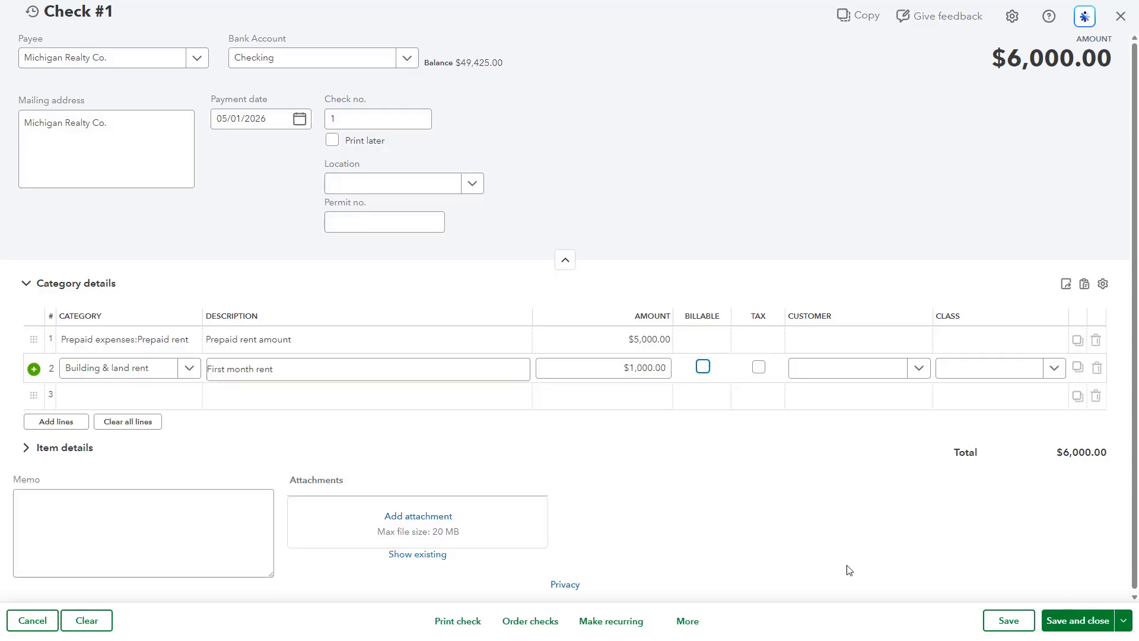
{"action": "left_click", "coordinate": [1069, 621]}
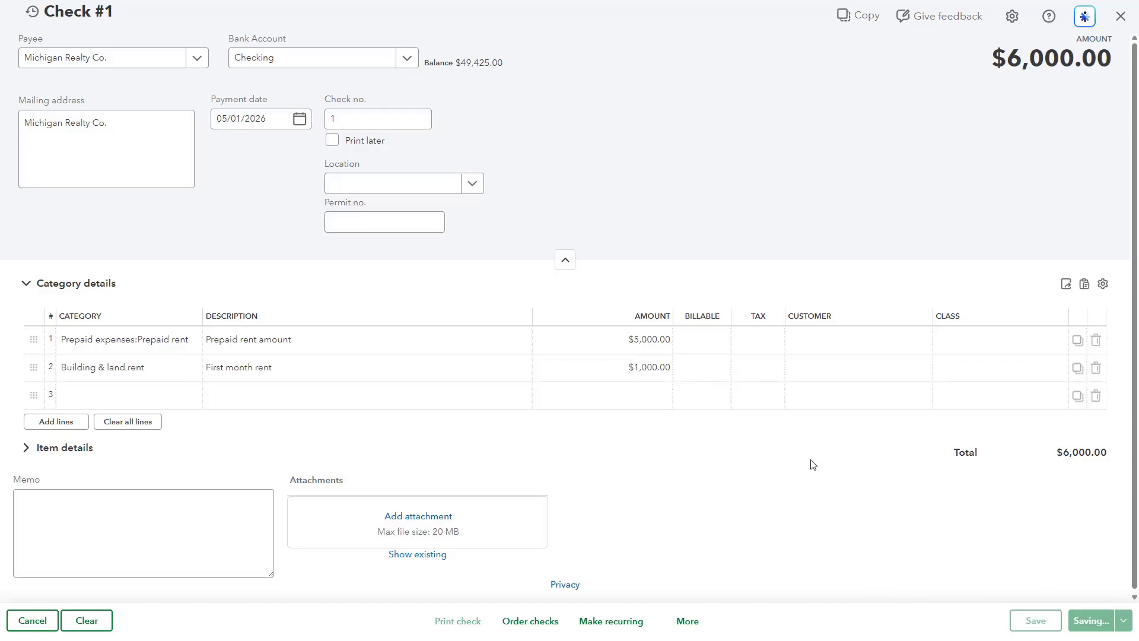